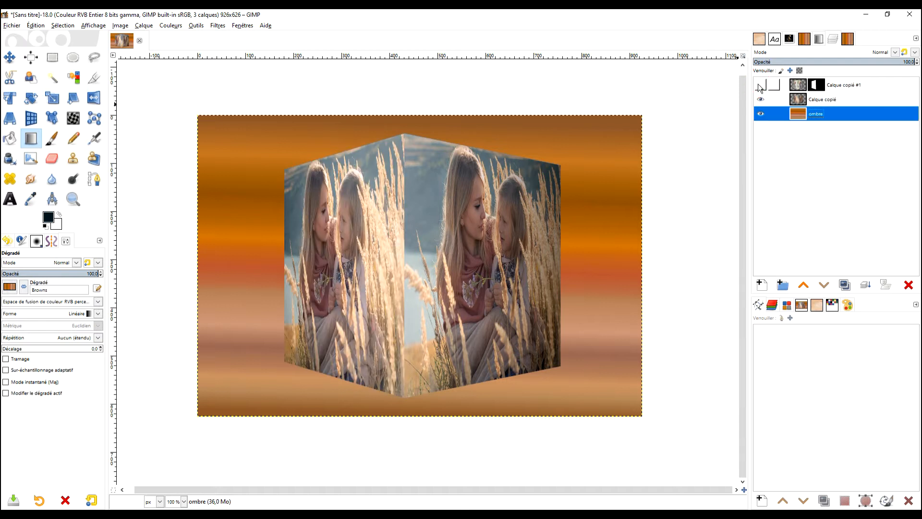
click(760, 85)
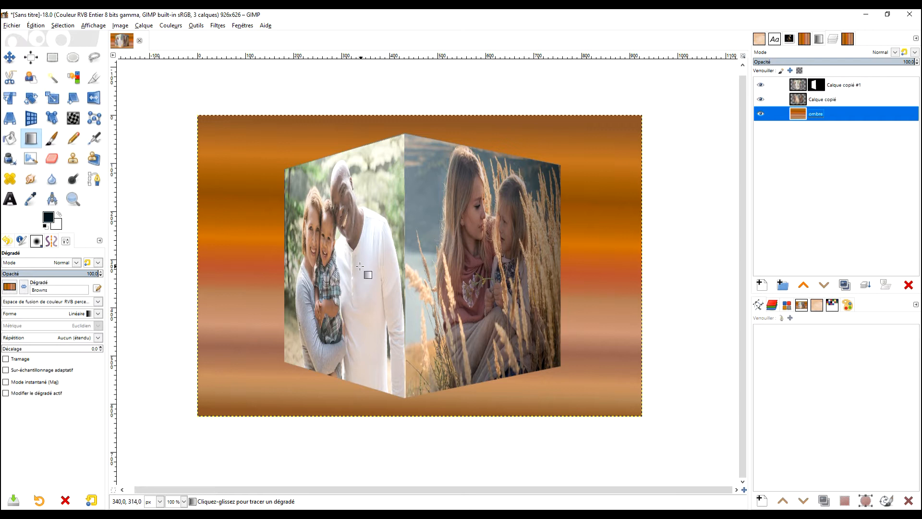
click(218, 26)
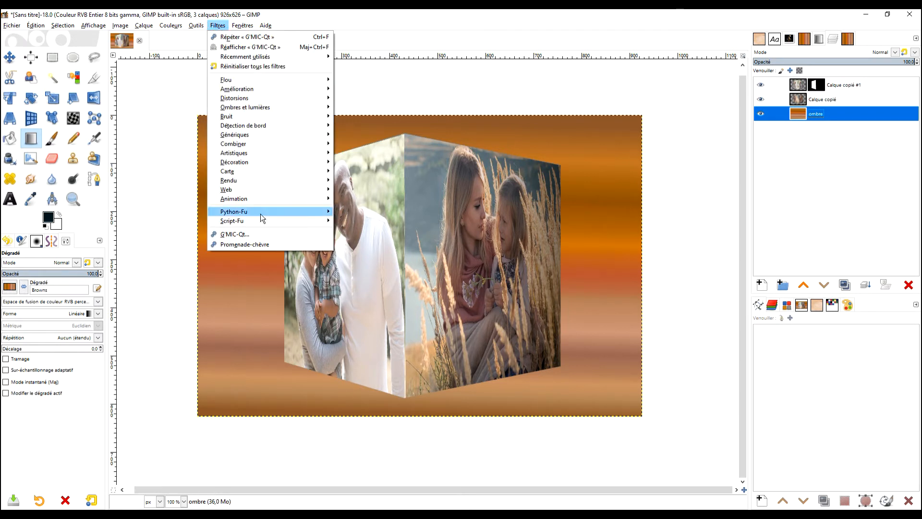
click(555, 79)
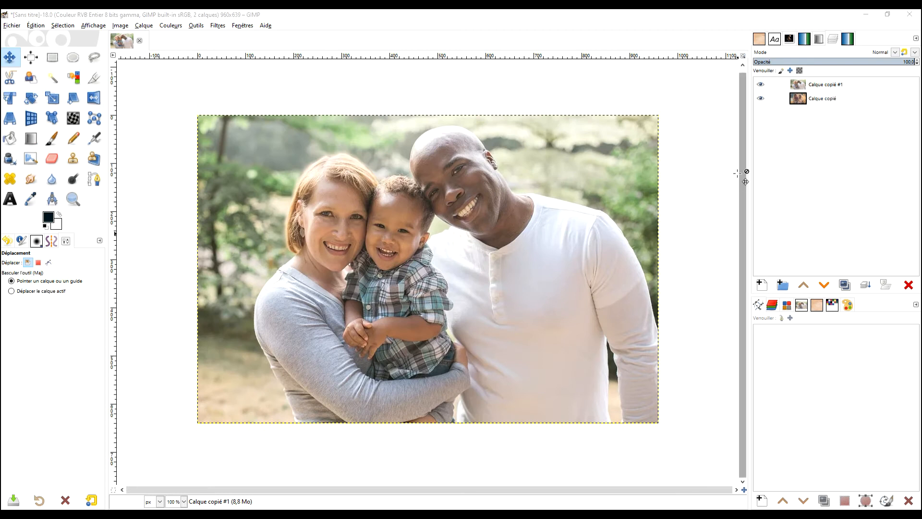
Step: Toggle the top photo layer's visibility to view both source photos
click(761, 86)
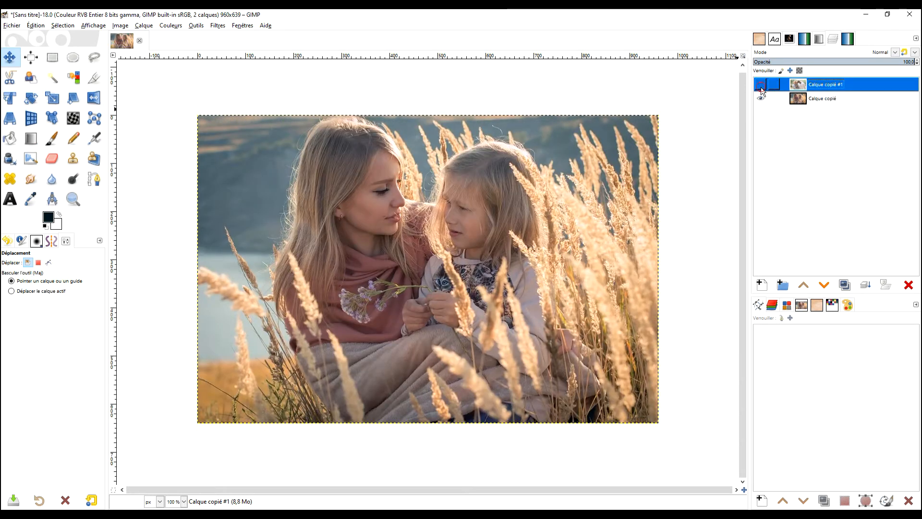
click(761, 86)
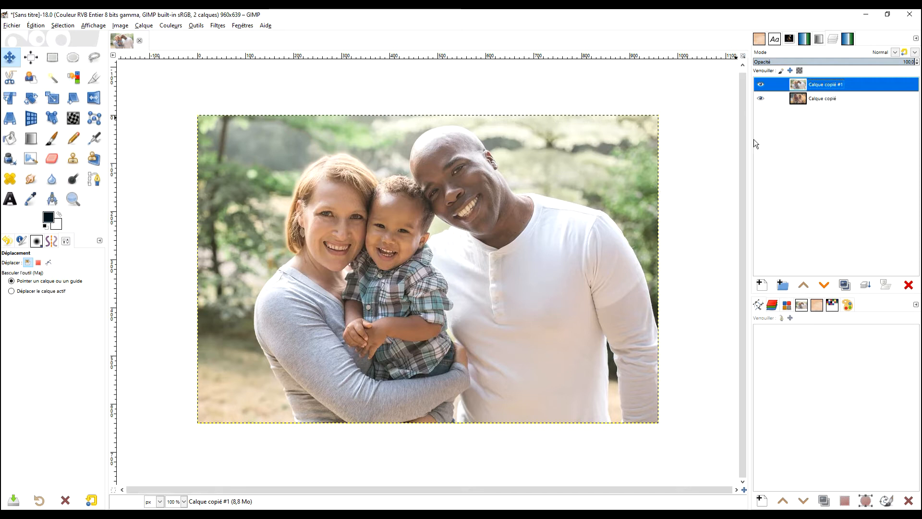
click(762, 86)
click(763, 86)
Step: Open G'MIC-Qt, search the filters for 3D and choose the 3D Image Object rendering filter
click(215, 26)
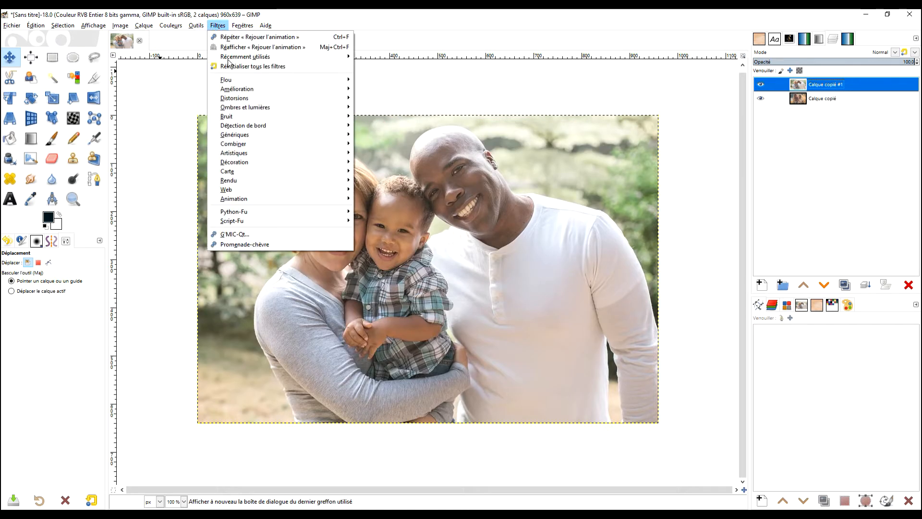
click(283, 234)
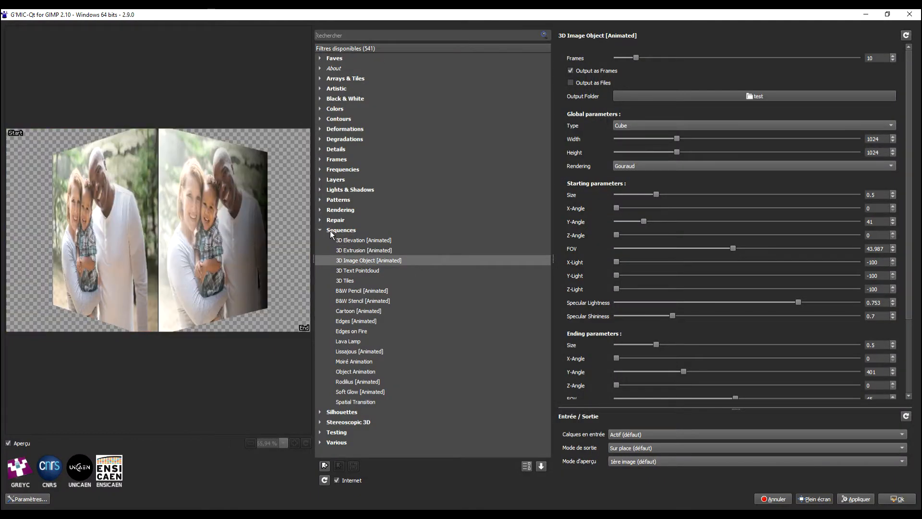
click(320, 230)
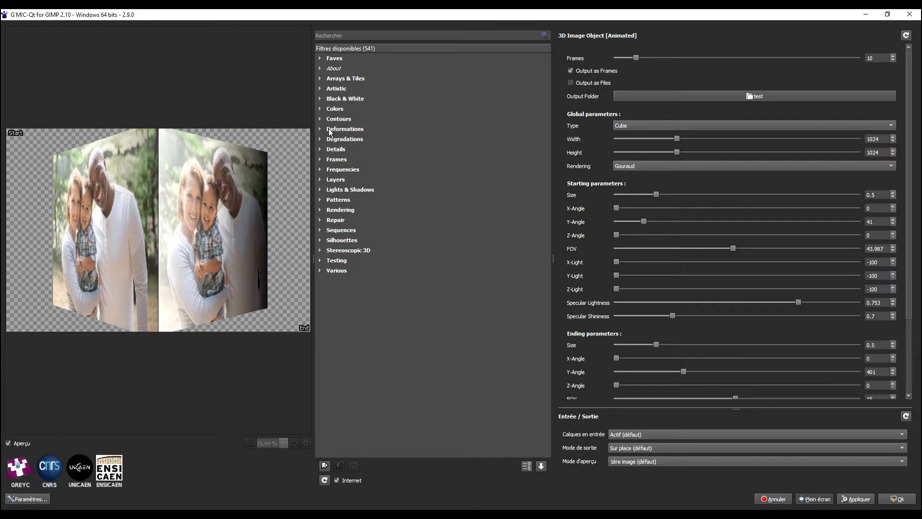
click(385, 38)
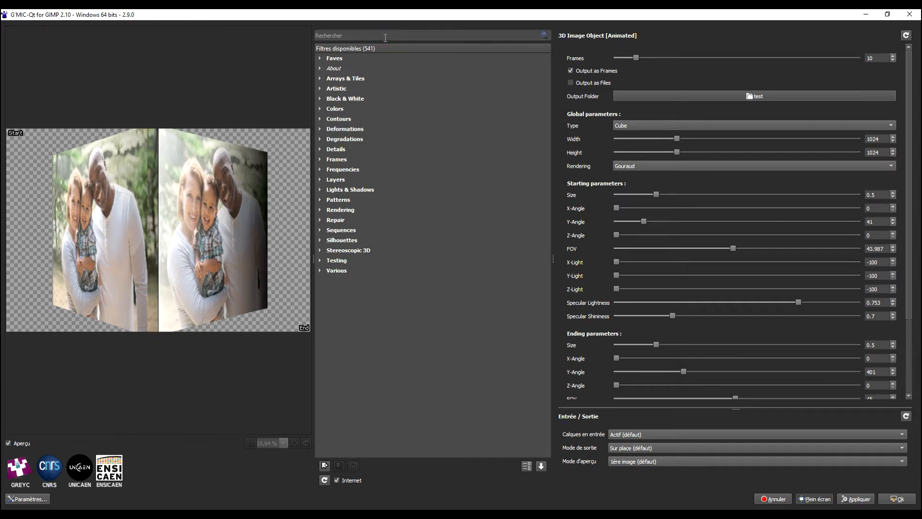
text(3D)
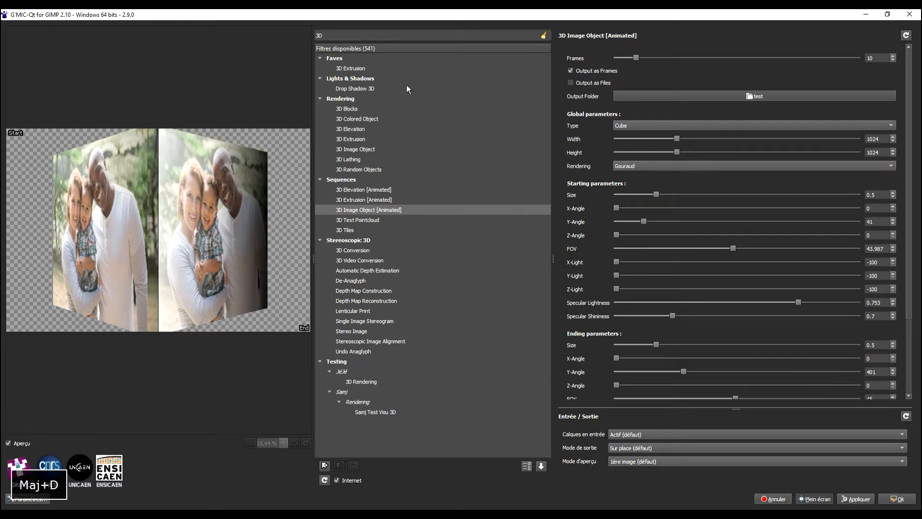
click(364, 150)
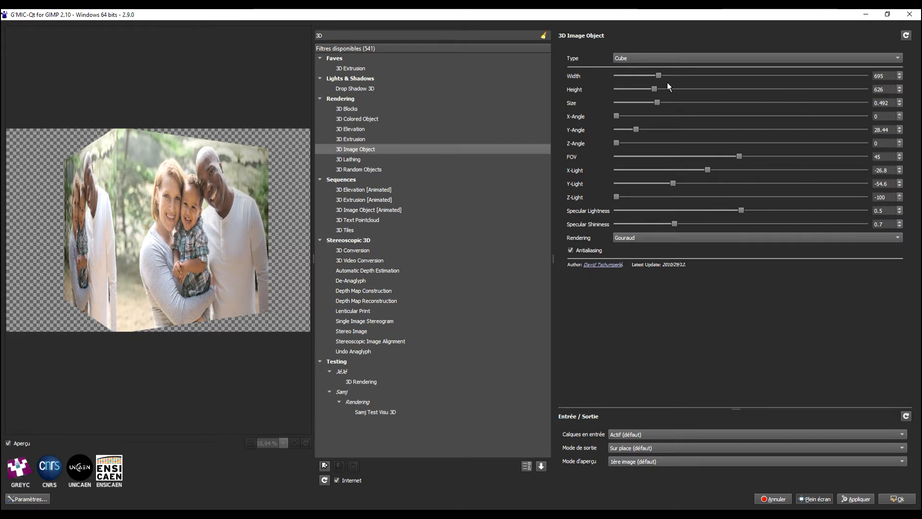
Step: Set the cube rendering's width to 926, size to 0.441 and Y-Angle to 40.32
click(888, 14)
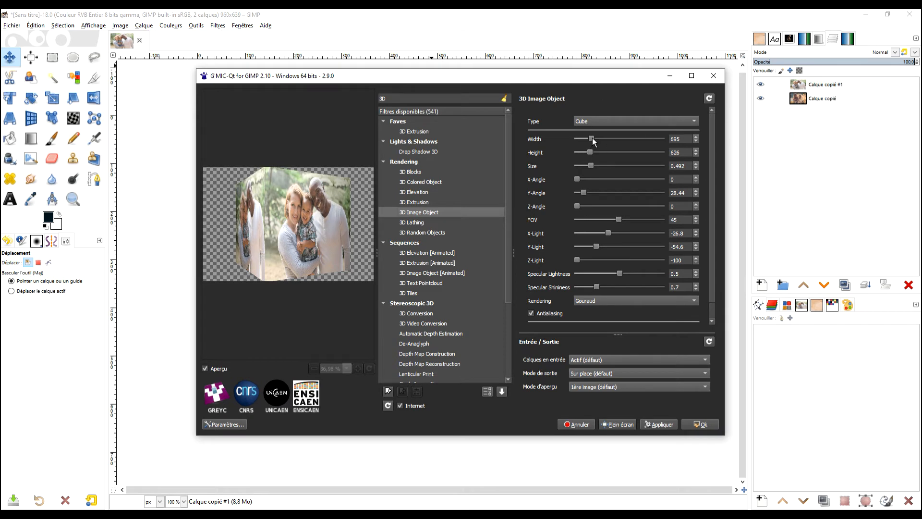
drag(593, 138, 597, 138)
drag(591, 166, 590, 165)
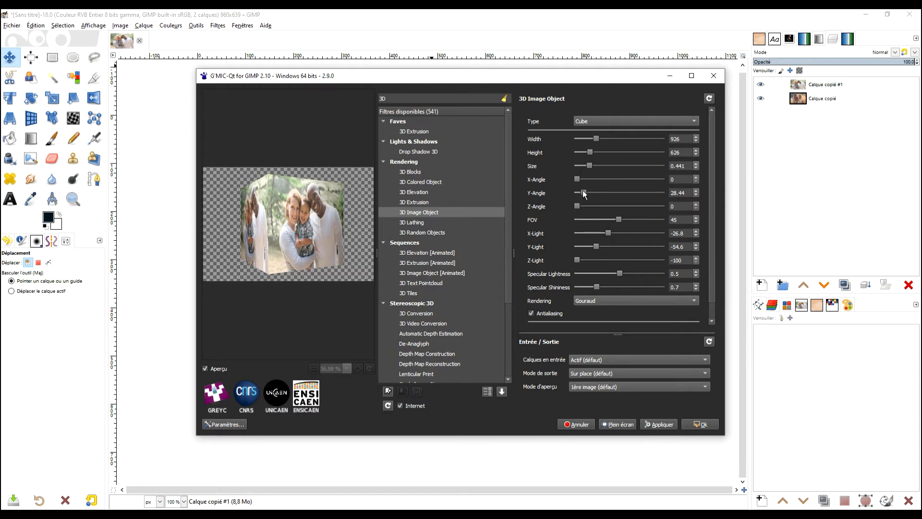
drag(585, 194, 587, 195)
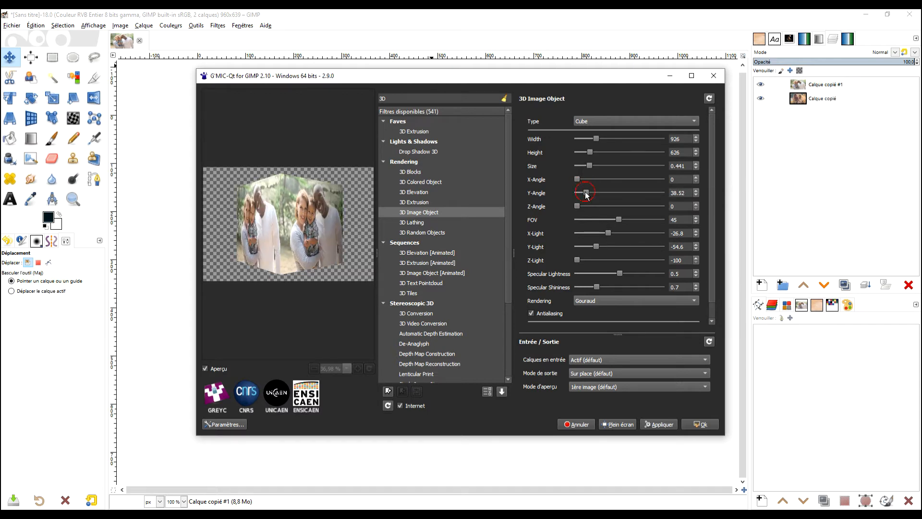
drag(586, 192, 584, 193)
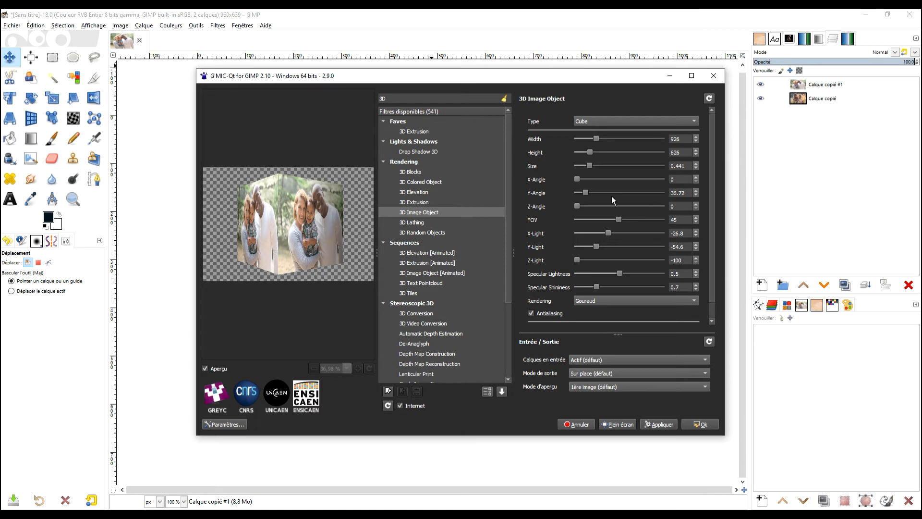
click(696, 190)
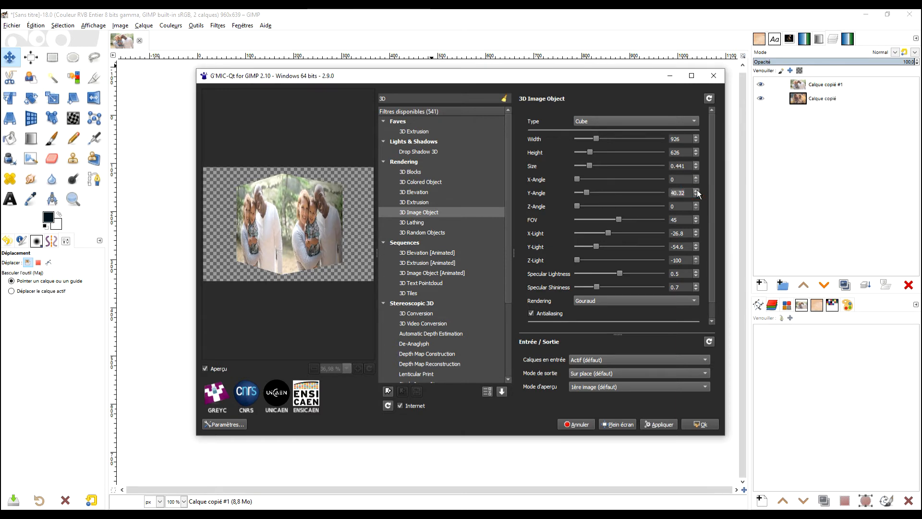
Step: Set the filter's input layers to Tous, keep the output mode Sur place, and apply the cube rendering to both photos
click(610, 359)
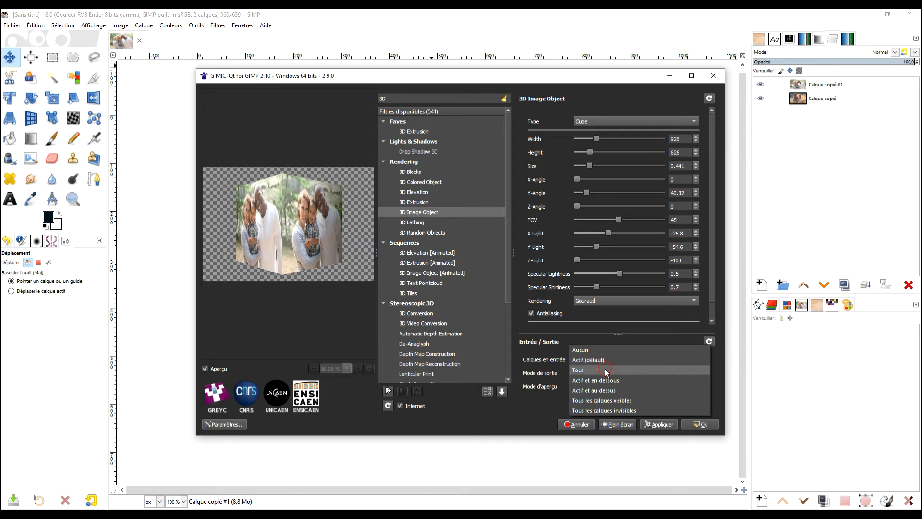
click(605, 371)
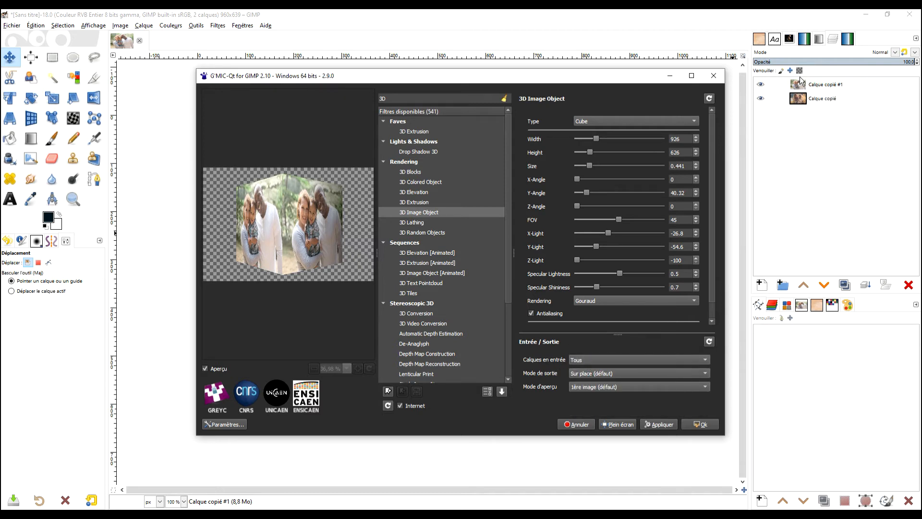
click(641, 375)
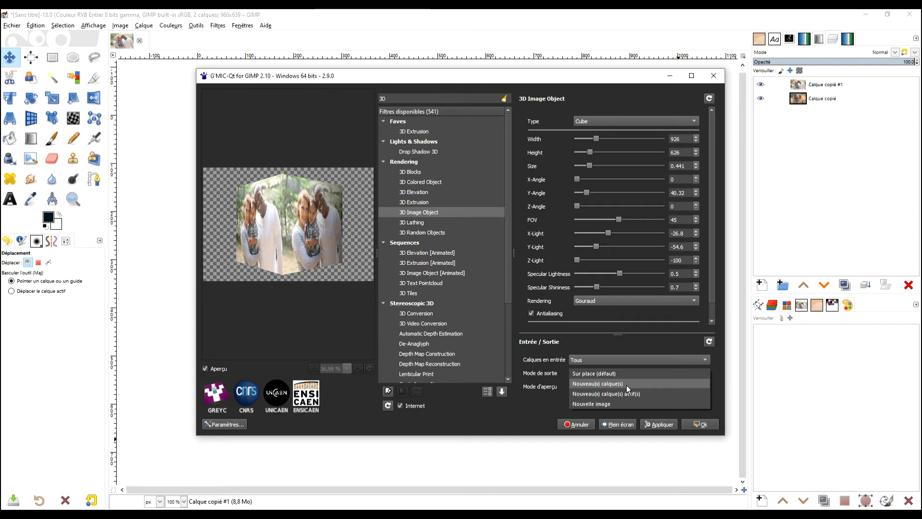
click(549, 407)
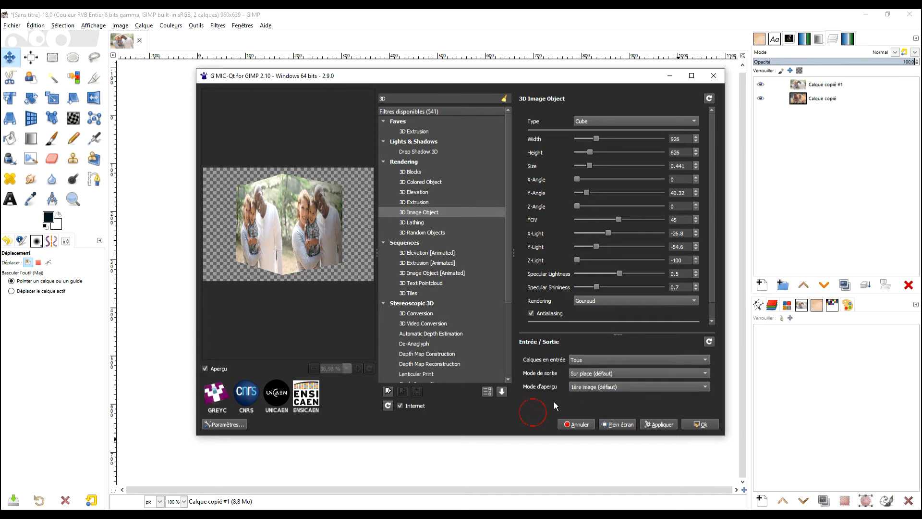
click(694, 424)
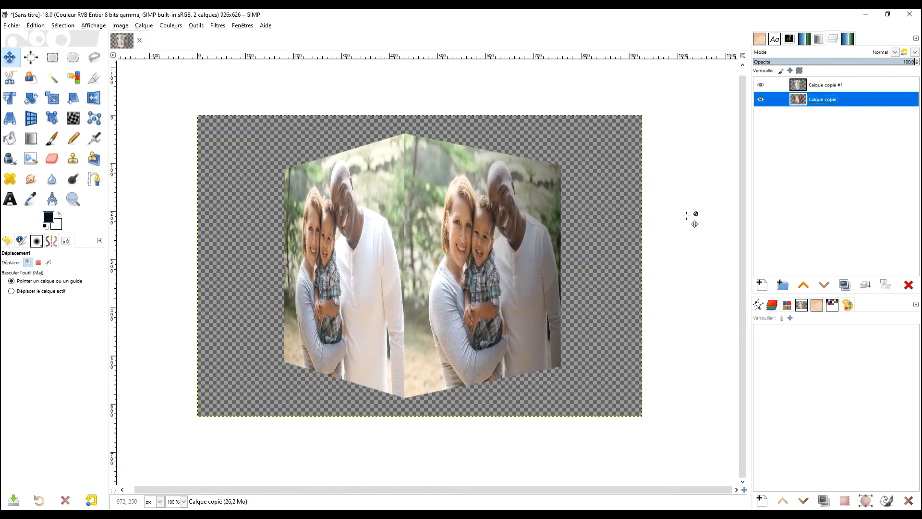
Step: Outline the cube's left face on Calque copié #1 with straight free-select segments and check the selection with the quick mask
click(760, 85)
click(761, 85)
click(94, 57)
click(801, 87)
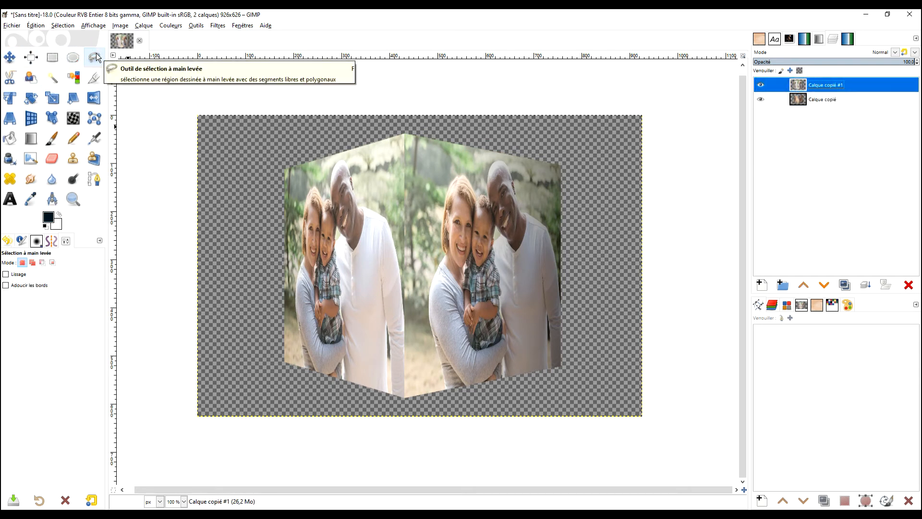
click(404, 134)
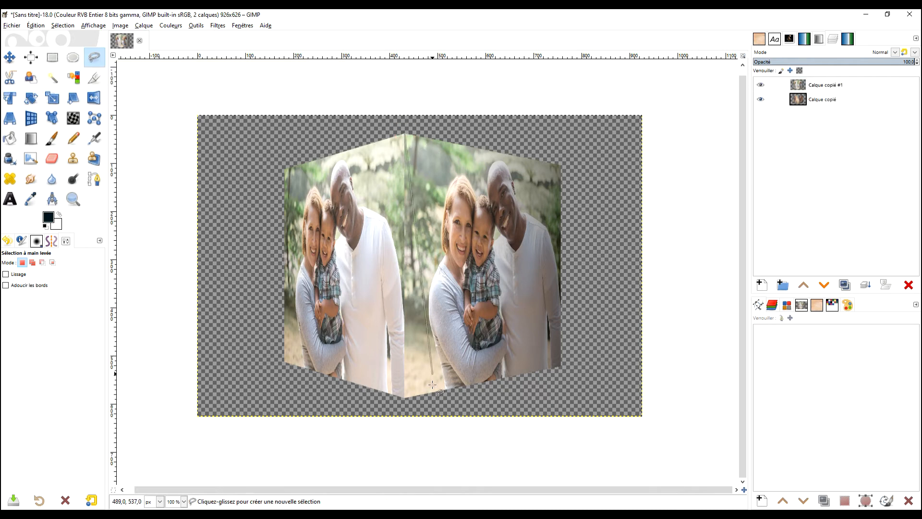
click(407, 401)
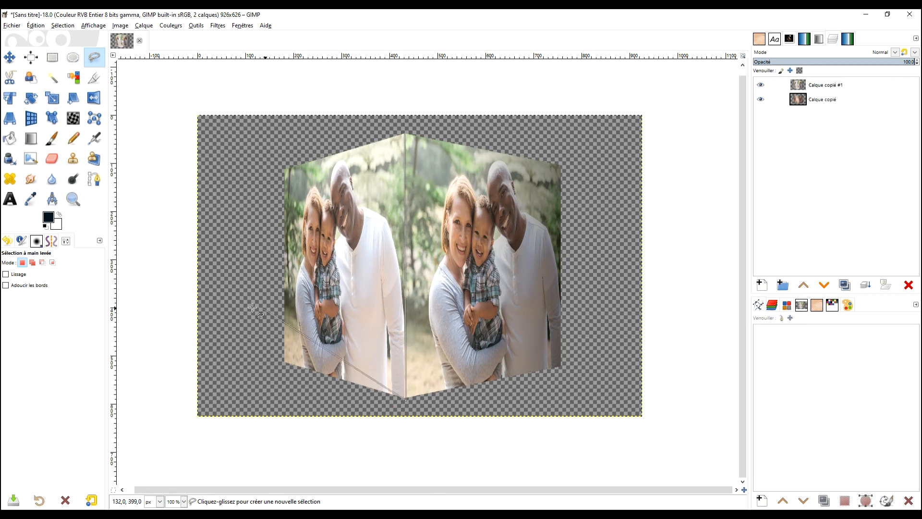
click(285, 362)
click(285, 169)
double_click(404, 134)
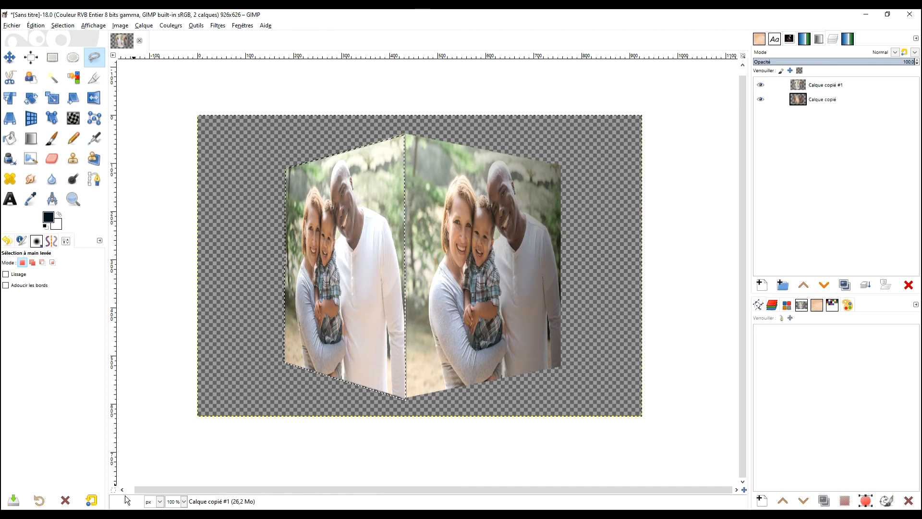
click(113, 490)
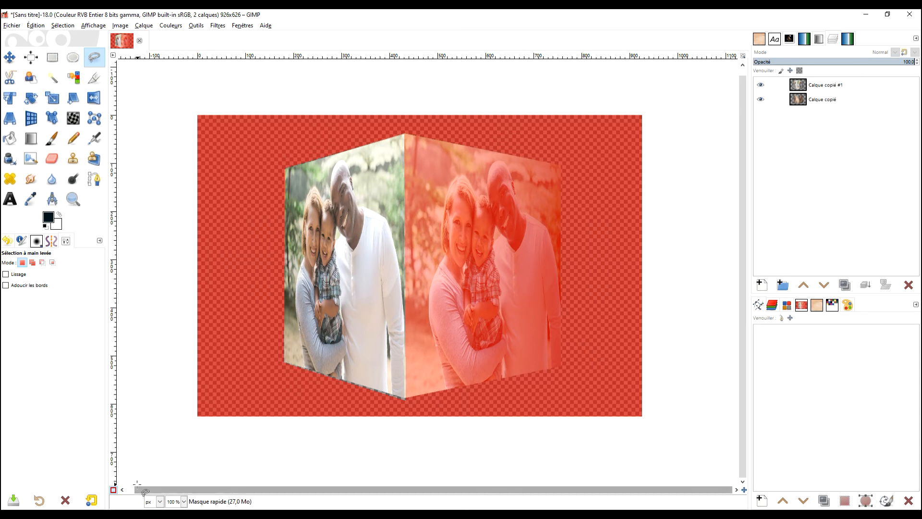
click(113, 490)
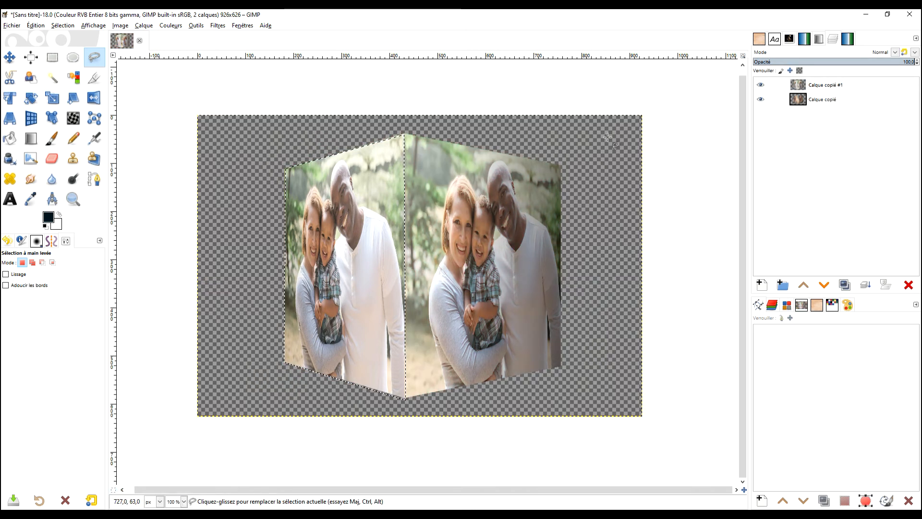
Step: Add a layer mask initialised from the selection to Calque copié #1 and clear the selection
click(797, 85)
right_click(797, 84)
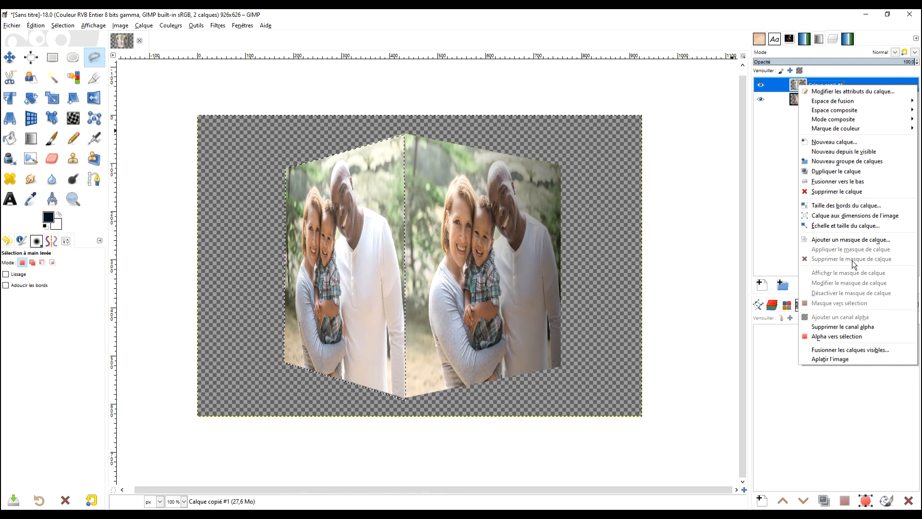
click(850, 239)
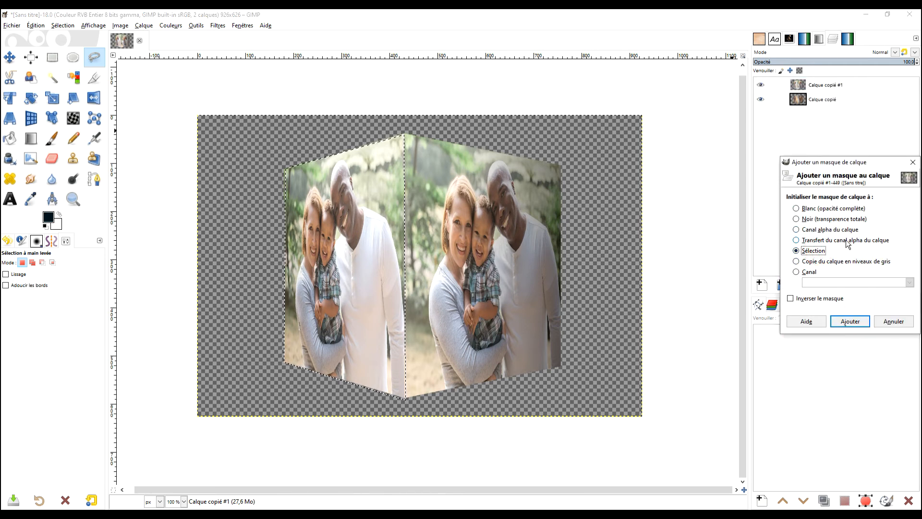
click(849, 322)
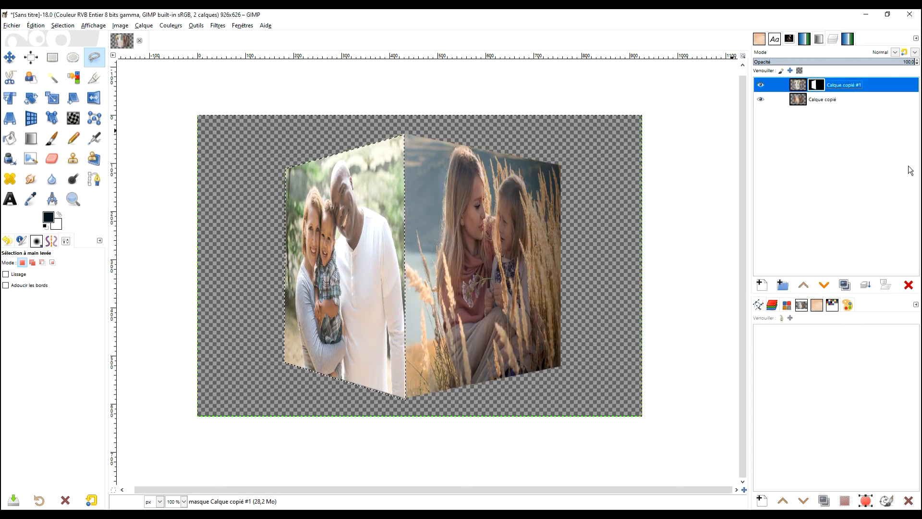
click(52, 57)
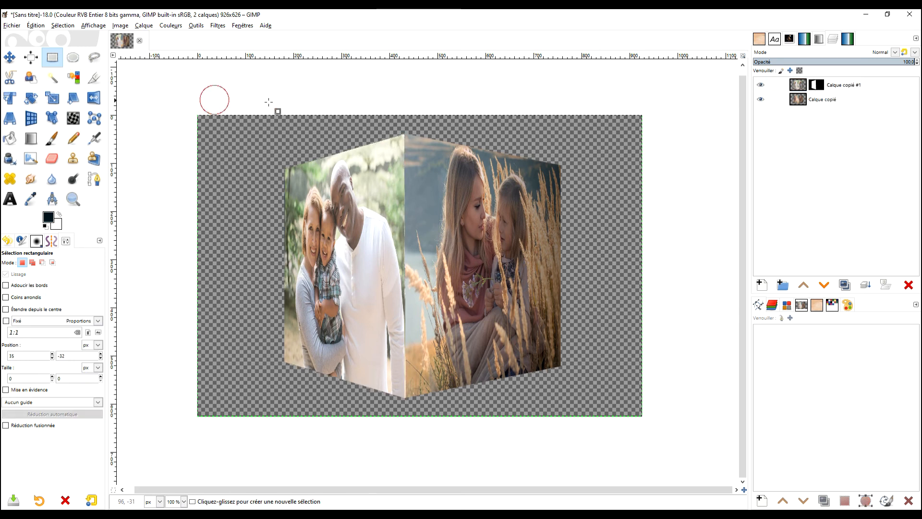
Step: Toggle the visibility of the masked layer Calque copié #1 to examine the mask's effect on the cube's faces
click(761, 86)
click(761, 86)
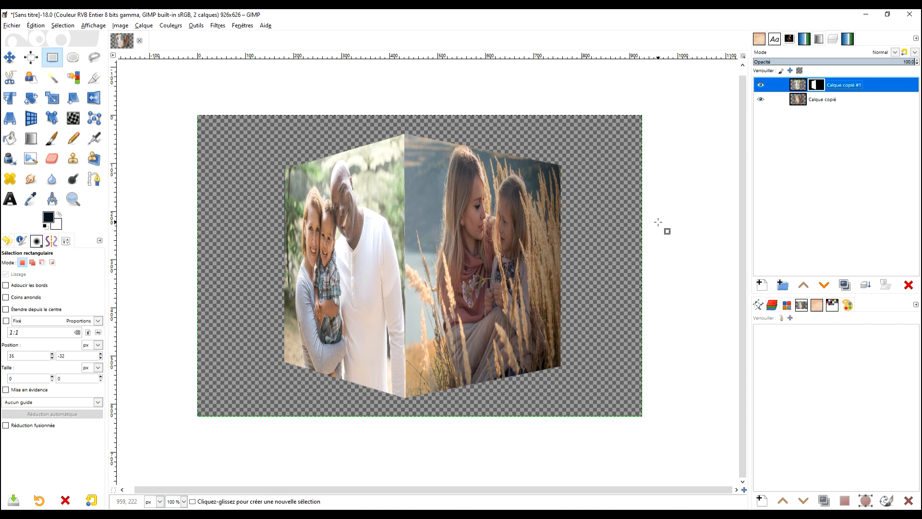
click(92, 180)
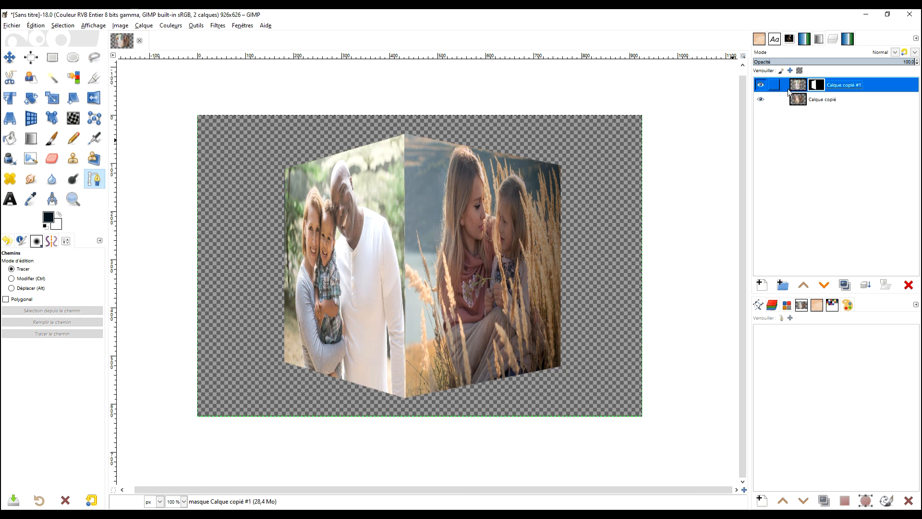
click(760, 85)
click(760, 85)
Step: Add a white layer named ombre and place it at the bottom of the layer stack
click(762, 285)
click(740, 345)
click(715, 378)
click(854, 369)
drag(799, 85, 833, 124)
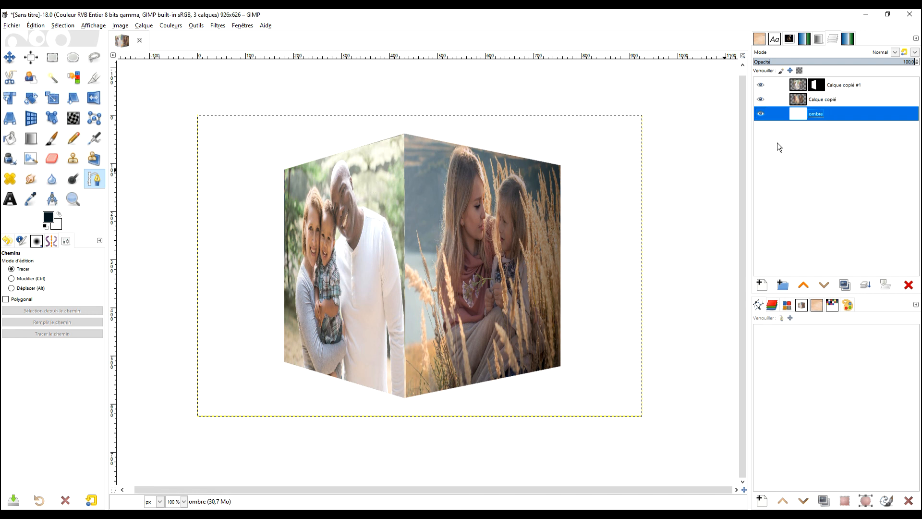
Step: Activate the Gradient tool for the ombre layer
click(32, 138)
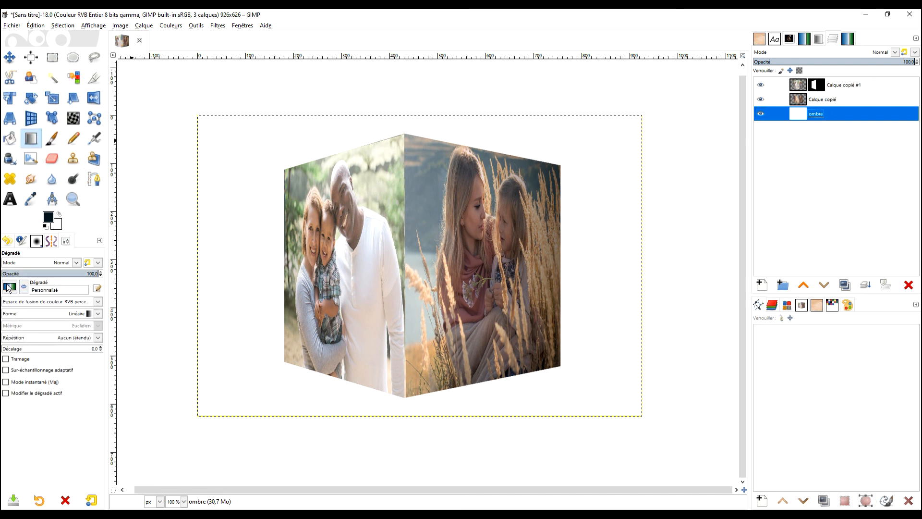